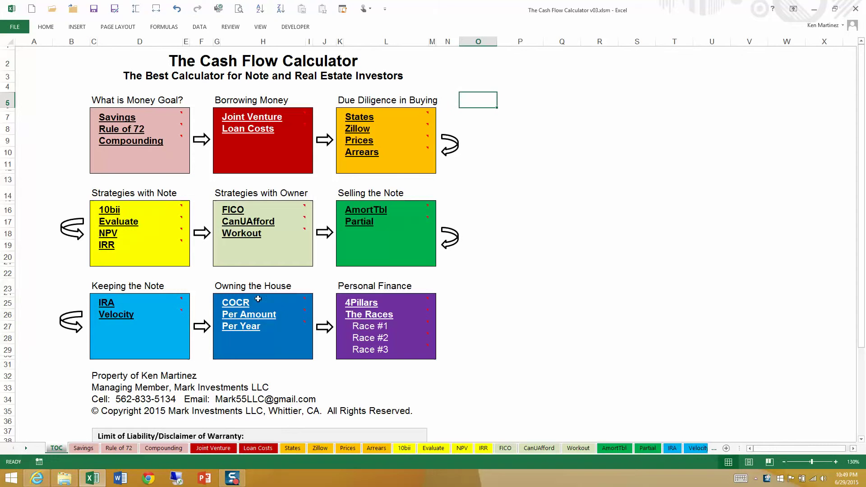
# Open the COCR sheet and examine the flip section's Max Bid inputs, including the 70% Rule and Fixed Cost Method rows.
pyautogui.click(238, 303)
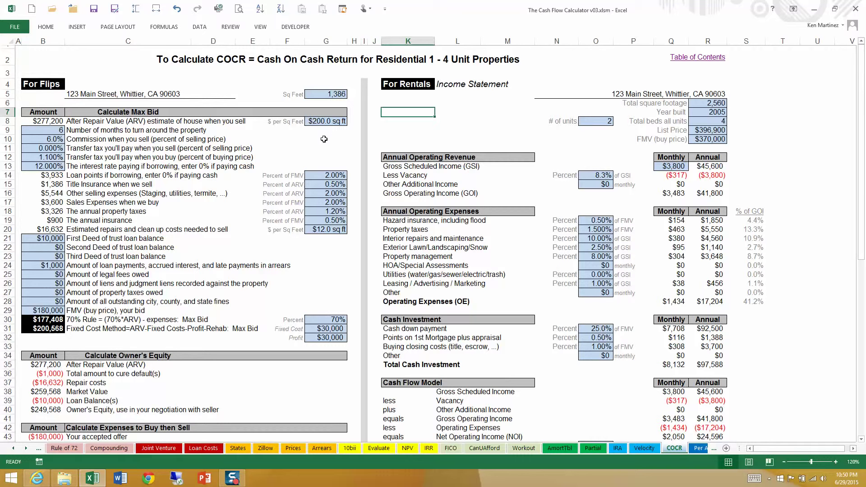
pyautogui.click(326, 122)
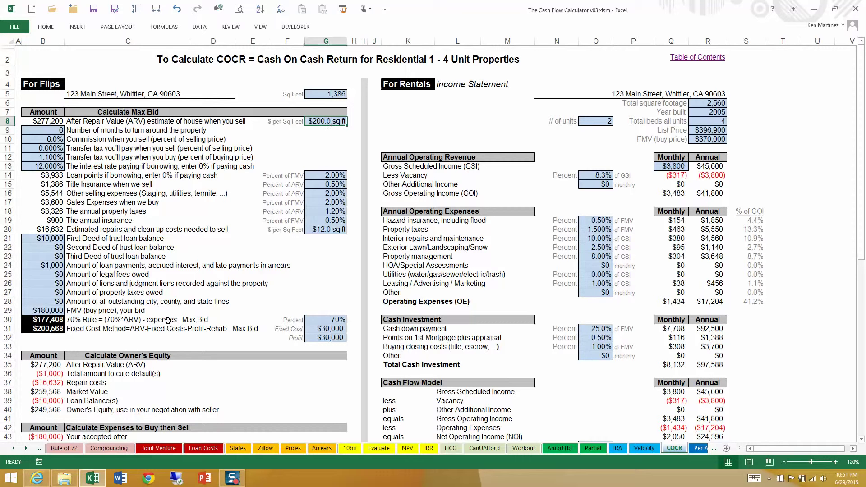
pyautogui.click(83, 337)
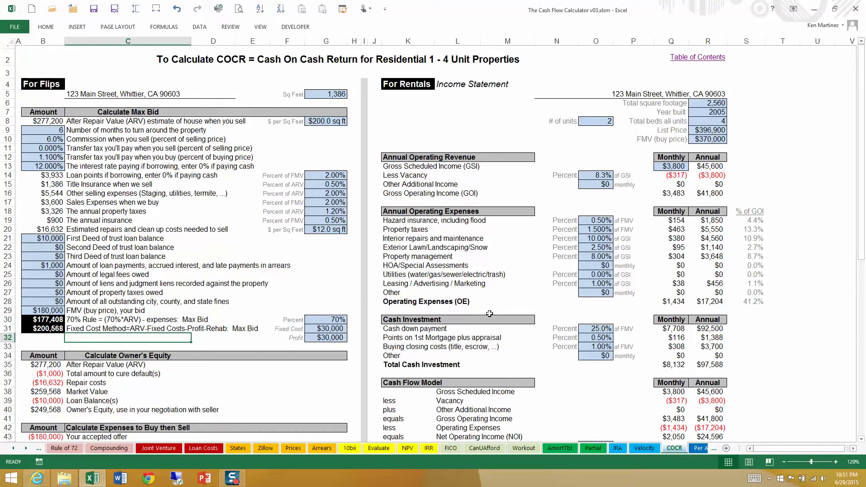
pyautogui.press('Up')
pyautogui.press('Up')
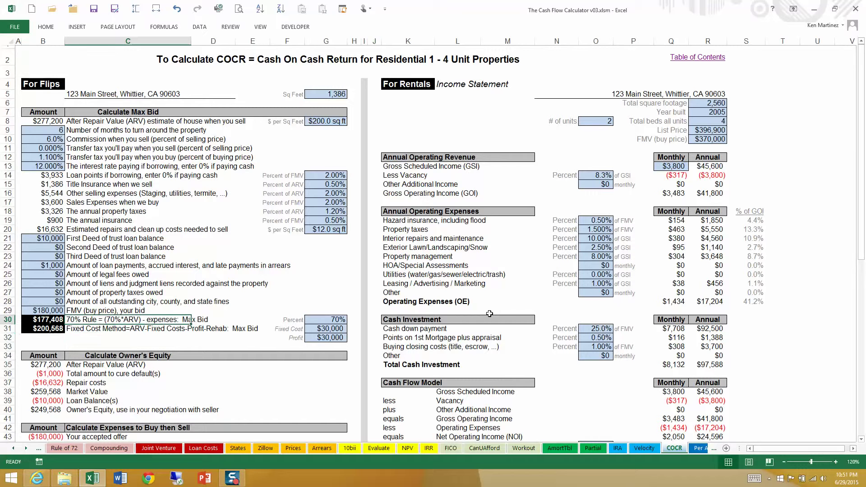
pyautogui.click(92, 337)
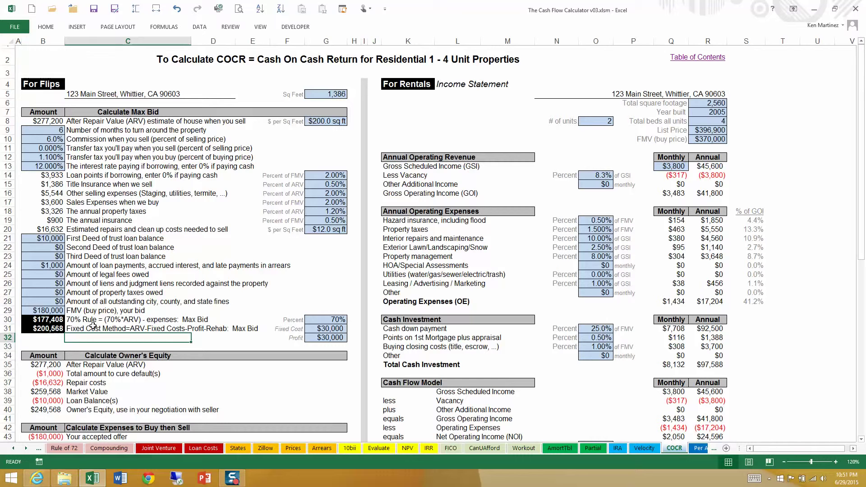
pyautogui.click(331, 319)
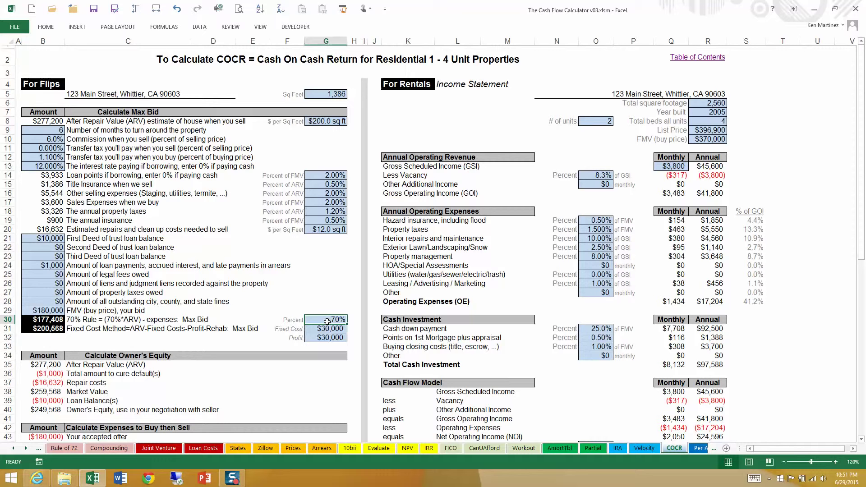
pyautogui.click(152, 338)
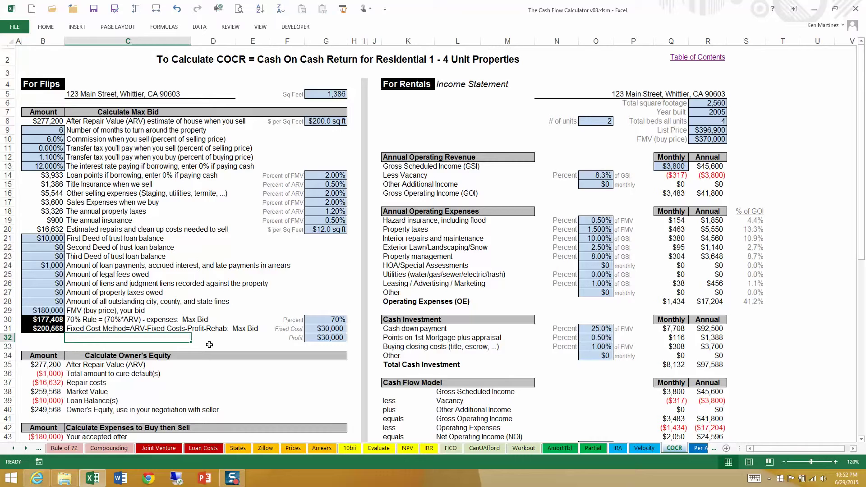
# Examine the flip section's footnotes, buy price, annualized Estimated COCR and number of months to turn around the property.
pyautogui.scroll(-7, 210, 345)
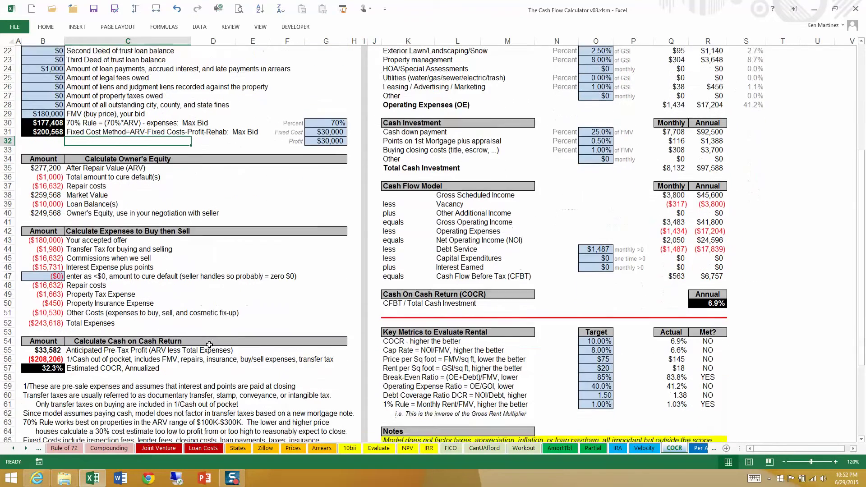
pyautogui.scroll(-1, 213, 356)
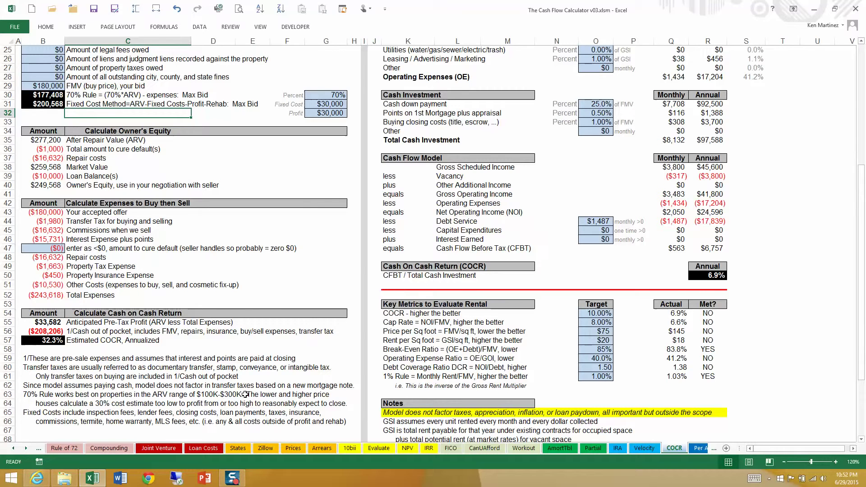
pyautogui.scroll(7, 245, 394)
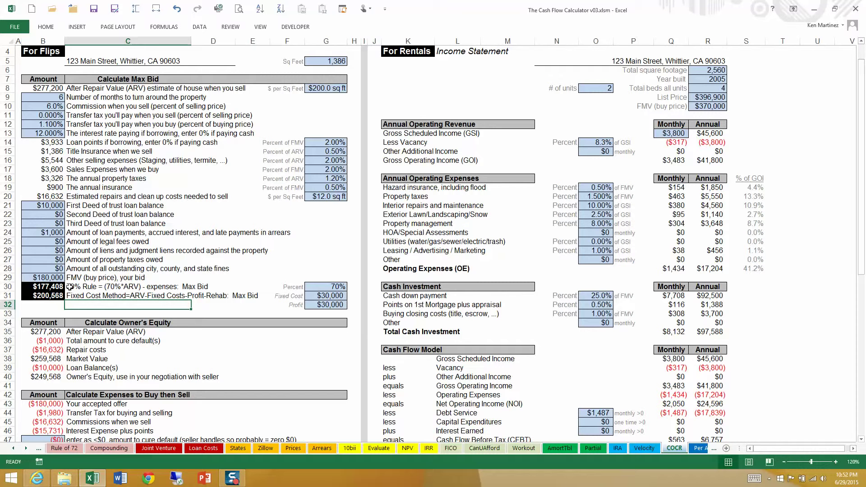
pyautogui.click(174, 277)
pyautogui.scroll(-5, 212, 289)
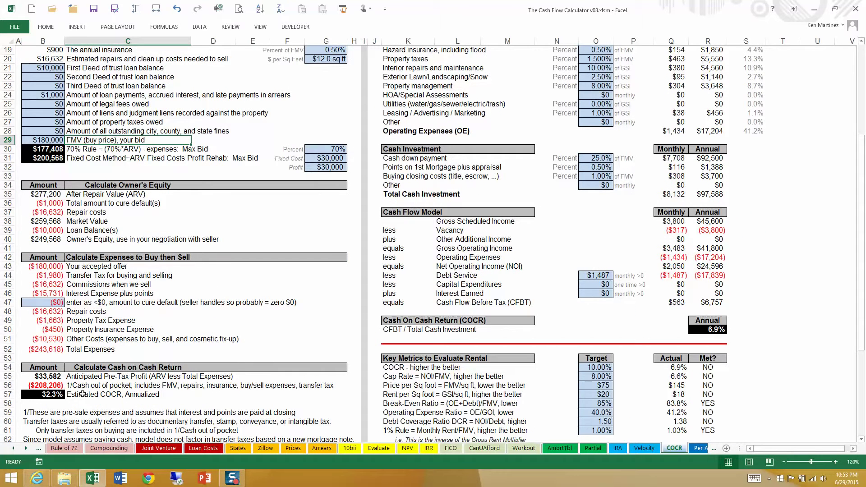
pyautogui.click(83, 394)
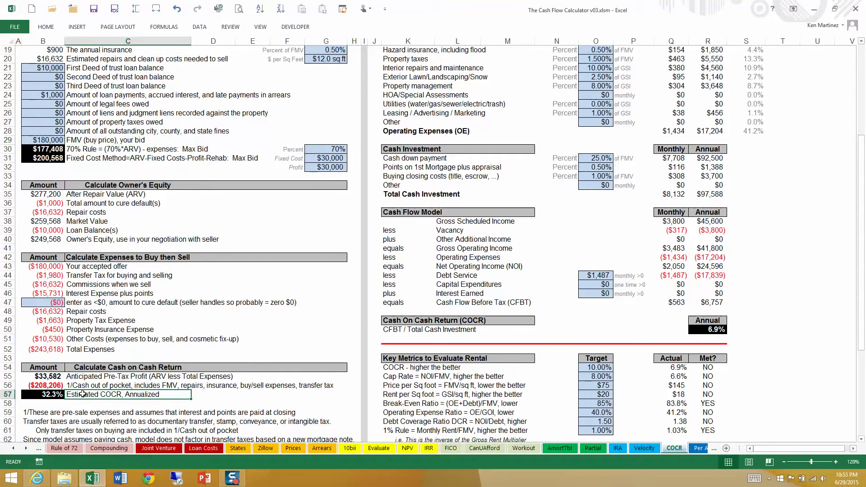
pyautogui.click(213, 396)
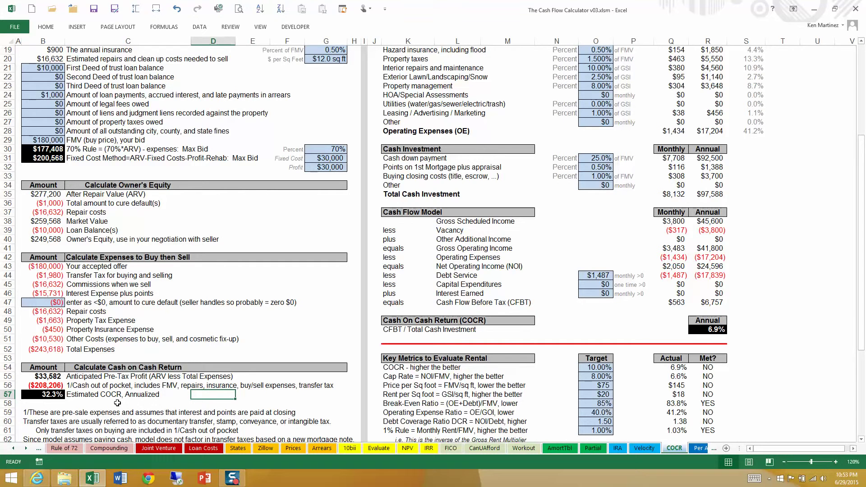
pyautogui.scroll(6, 118, 403)
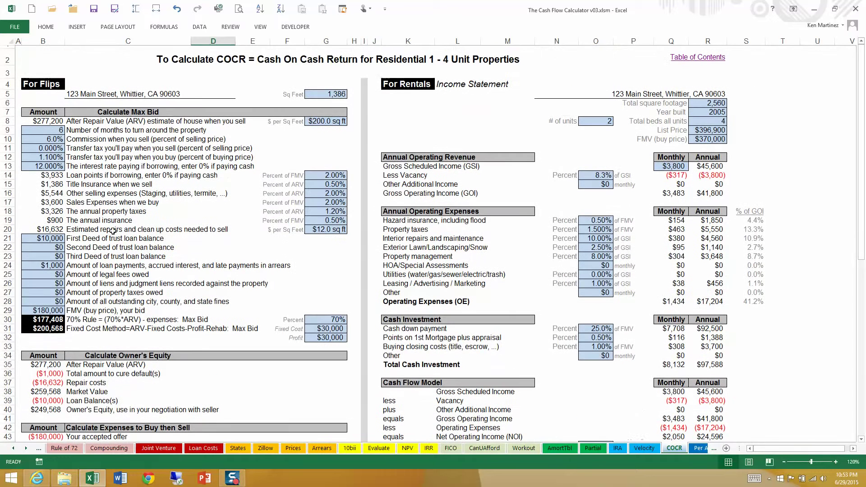
pyautogui.click(42, 132)
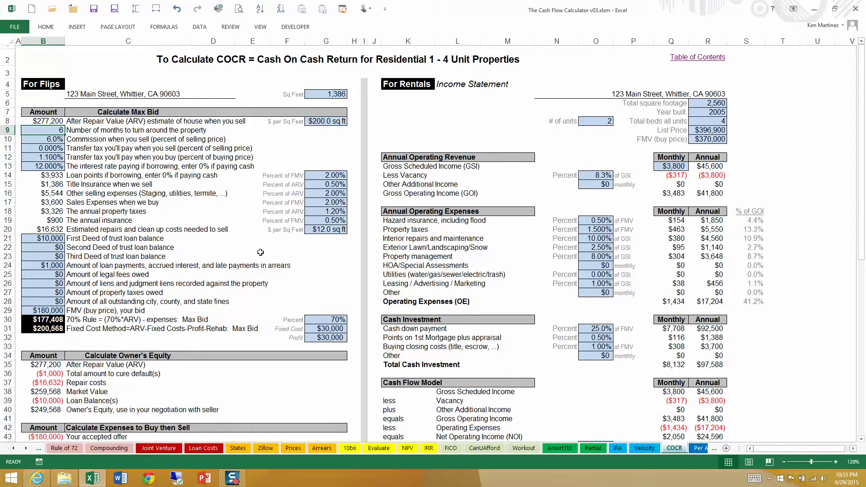
# Examine the rental income statement and the Key Metrics targets for COCR, Cap Rate and the 1% Rule.
pyautogui.click(423, 105)
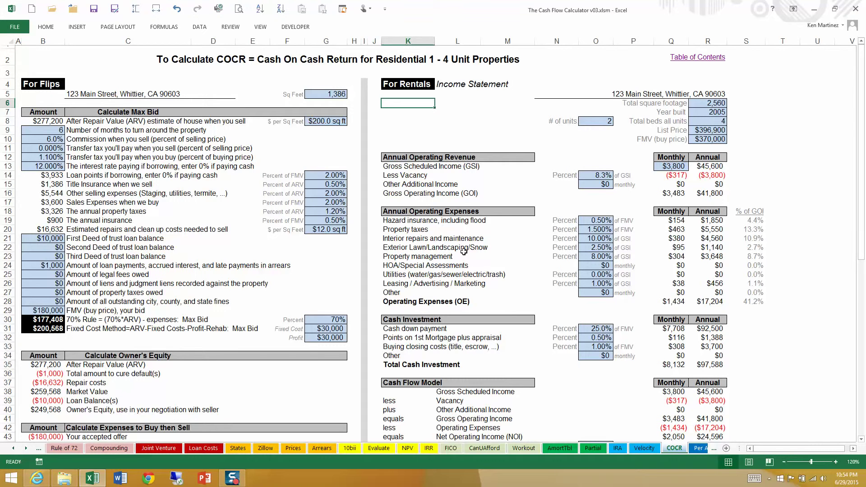
pyautogui.scroll(-9, 464, 251)
pyautogui.scroll(-3, 481, 256)
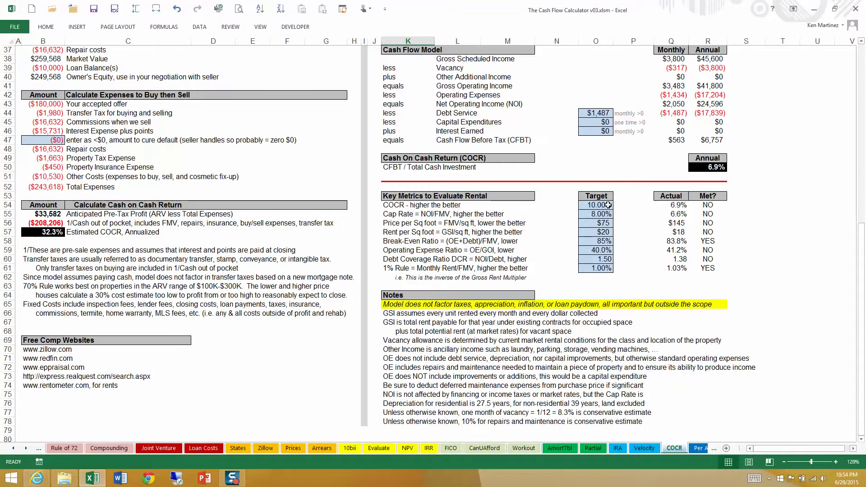
pyautogui.click(633, 205)
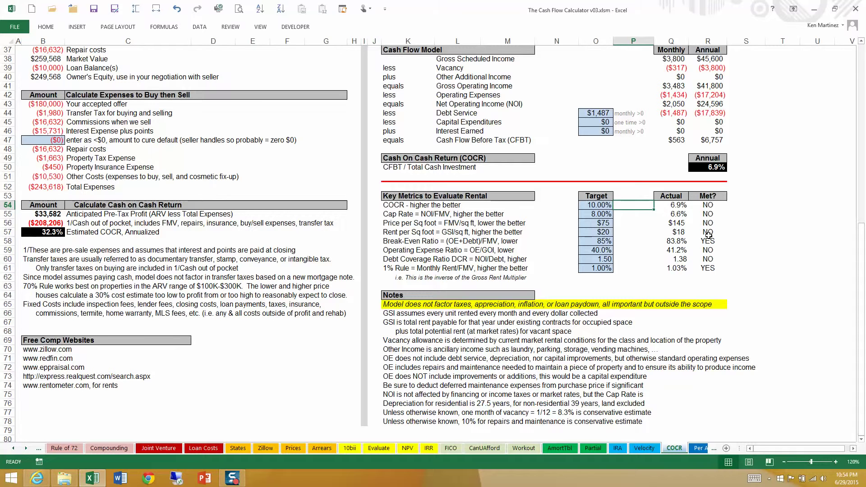
pyautogui.click(602, 206)
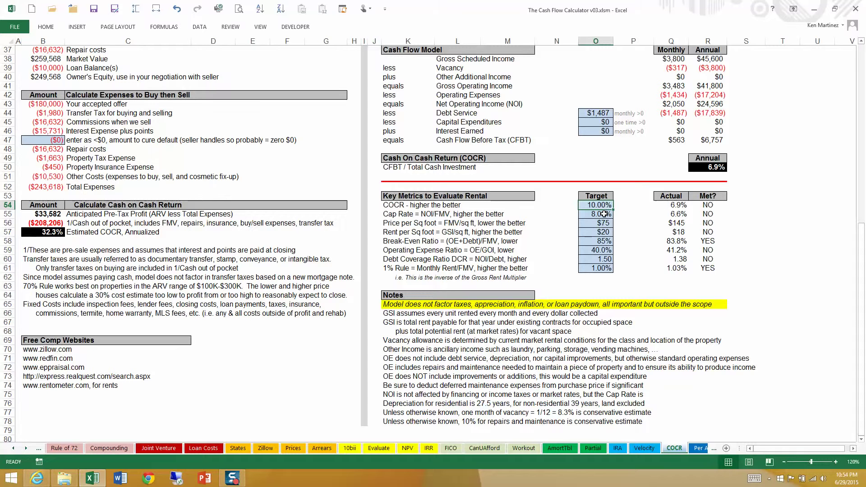
pyautogui.press('Down')
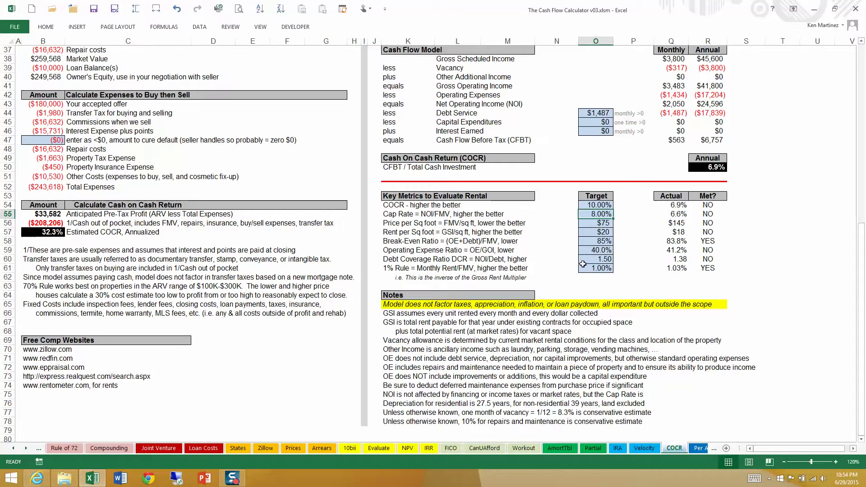
pyautogui.click(603, 269)
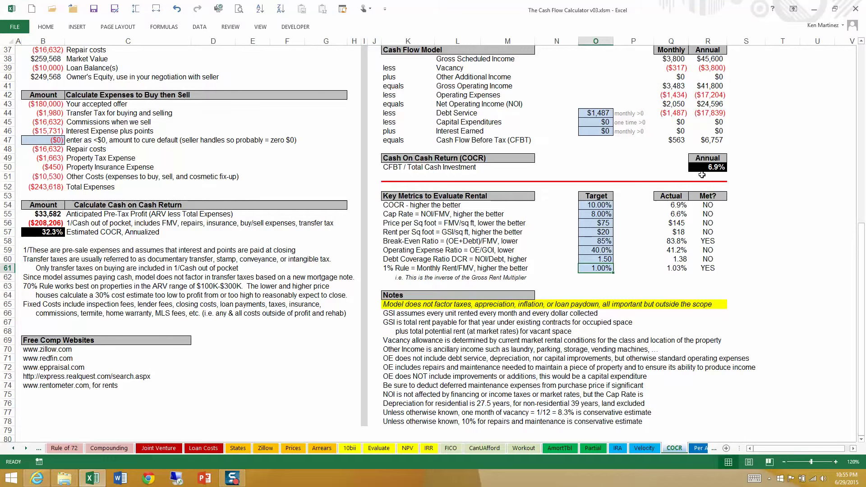
# Return to the Table of Contents and open the Per Amount sheet.
pyautogui.scroll(7, 698, 202)
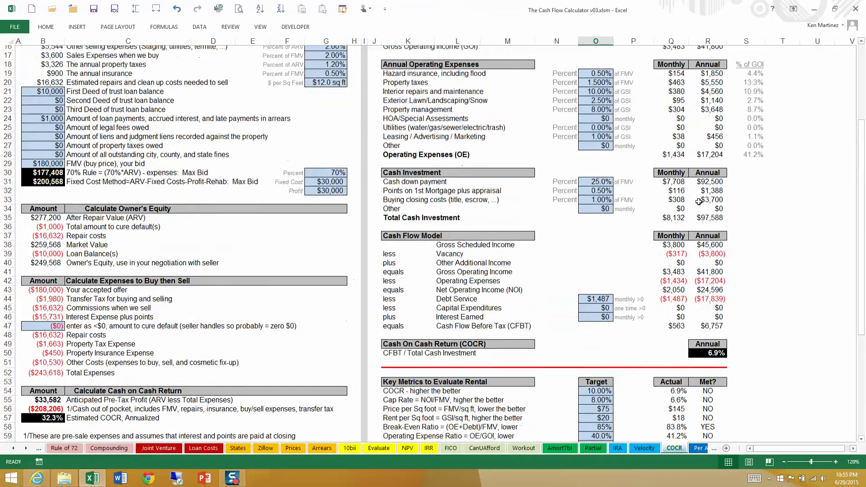
pyautogui.scroll(5, 699, 202)
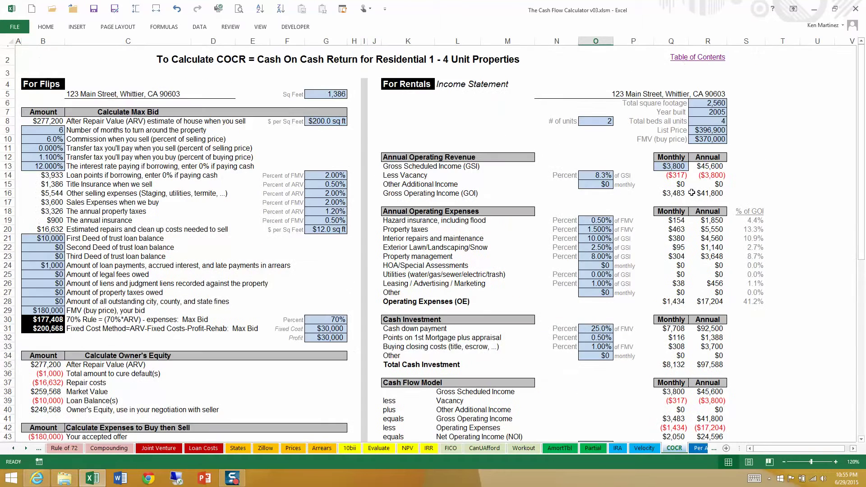
pyautogui.click(713, 59)
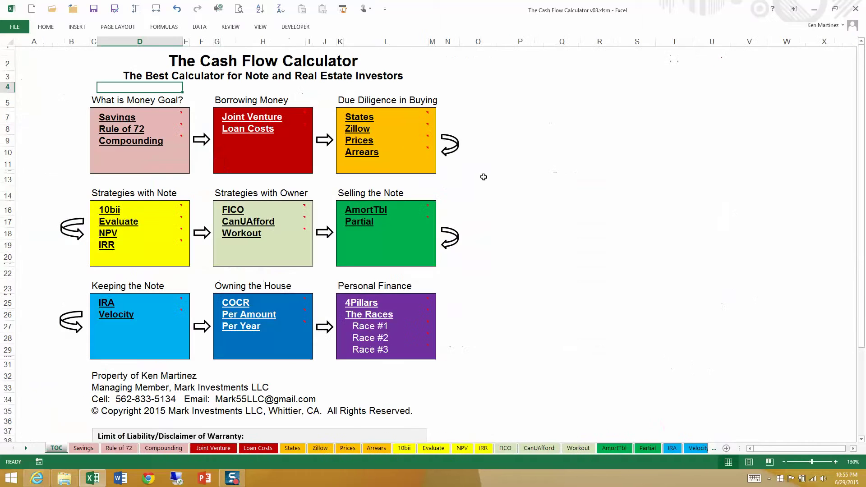
pyautogui.click(249, 315)
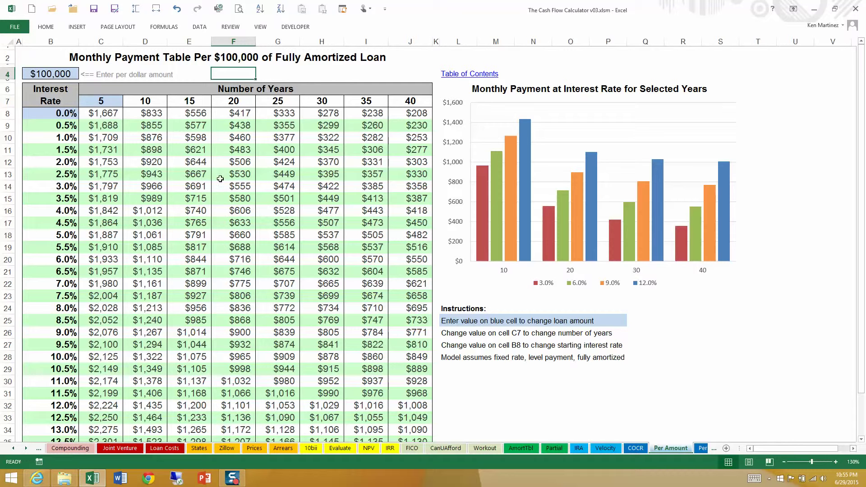
# Set the loan amount of the monthly payment table to $87,000 in cell B4.
pyautogui.click(56, 73)
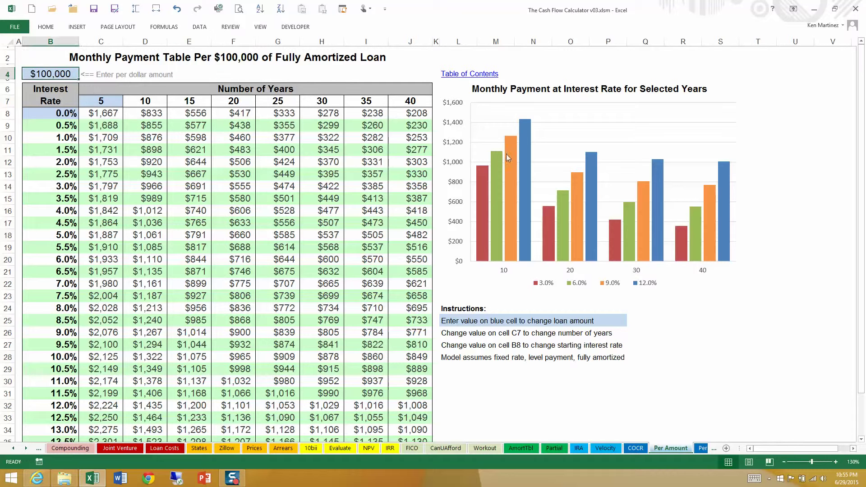
pyautogui.moveTo(638, 216)
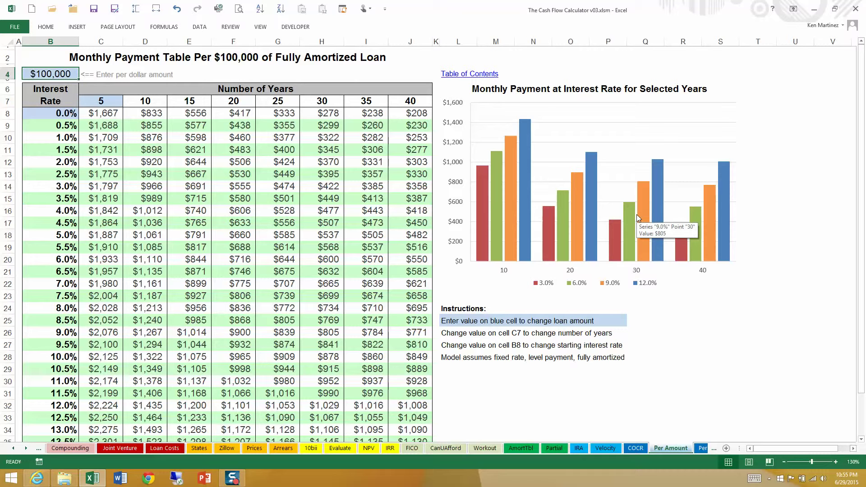
pyautogui.write('87000')
pyautogui.press('Return')
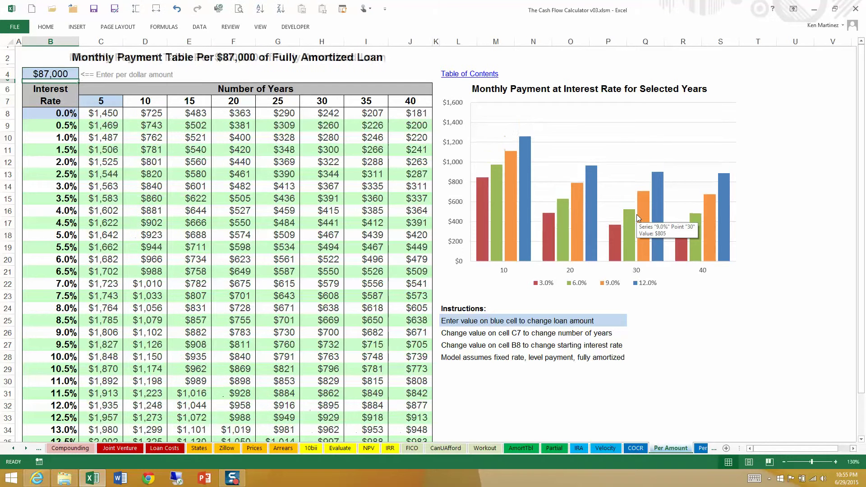
# Set the payment table's first number of years to 17 in cell C7.
pyautogui.press('Down')
pyautogui.press('Down')
pyautogui.press('Right')
pyautogui.press('Up')
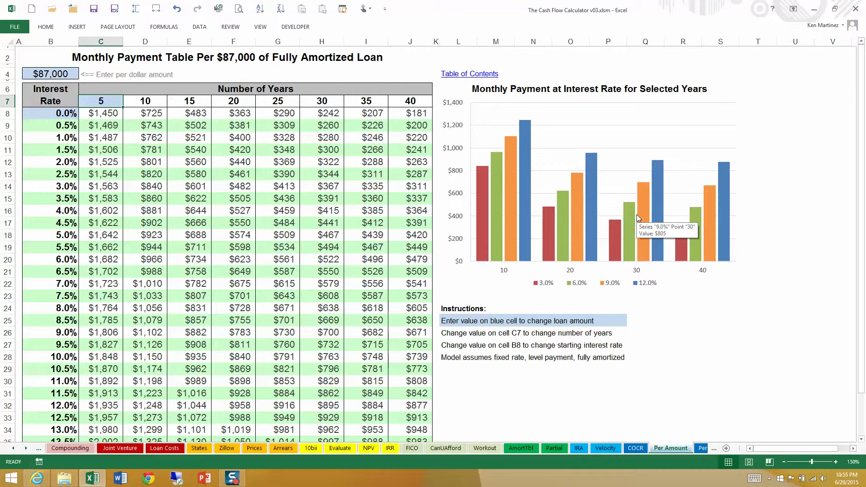
pyautogui.write('17')
pyautogui.press('Return')
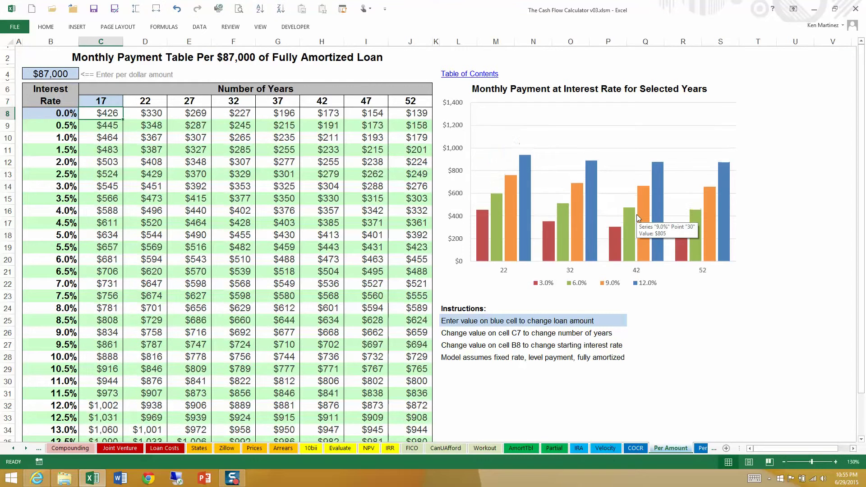
# Set the starting interest rate to 4.3% in cell B8 and select the payment for that rate in the first years column.
pyautogui.press('Left')
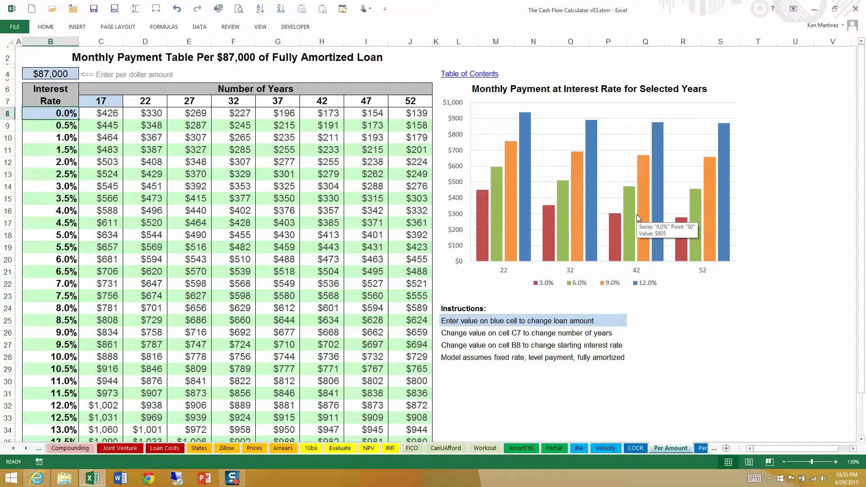
pyautogui.write('4.3')
pyautogui.press('Return')
pyautogui.press('Right')
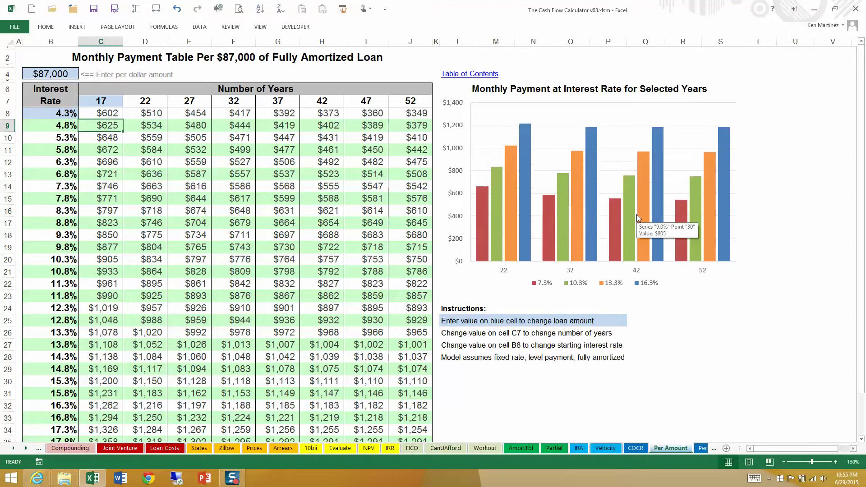
pyautogui.press('Up')
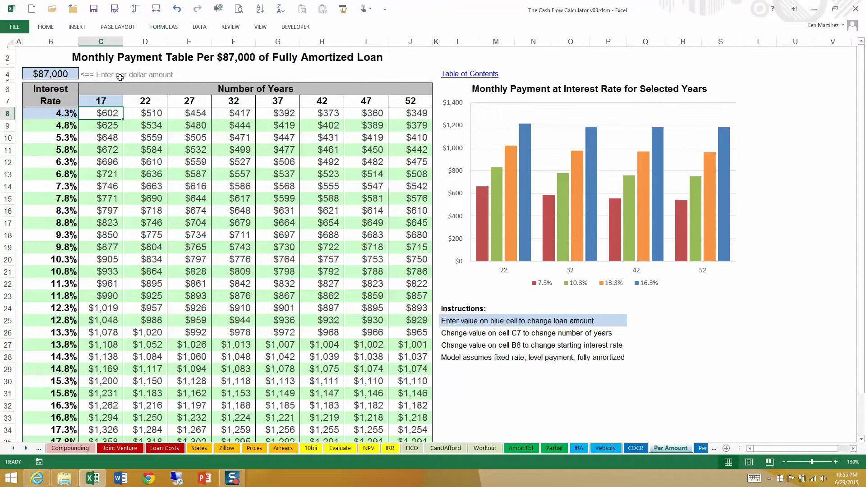
# Undo the changes to the starting interest rate, first number of years and loan amount.
pyautogui.click(177, 9)
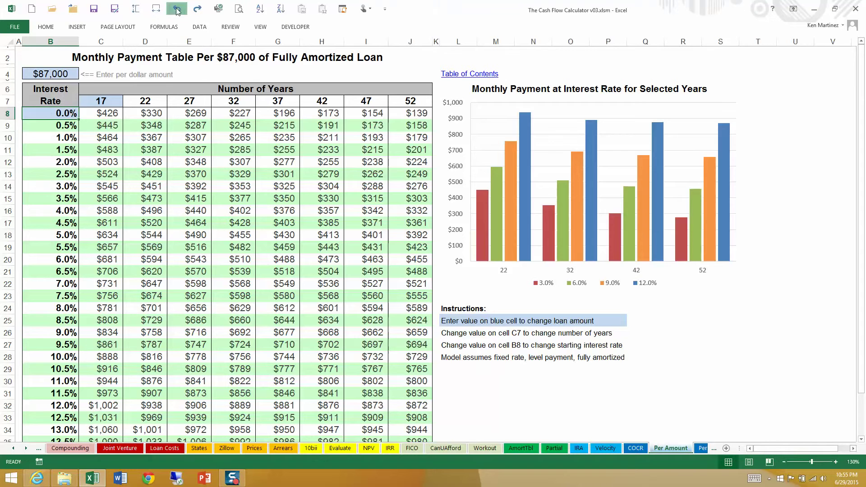
pyautogui.click(177, 9)
pyautogui.click(177, 9)
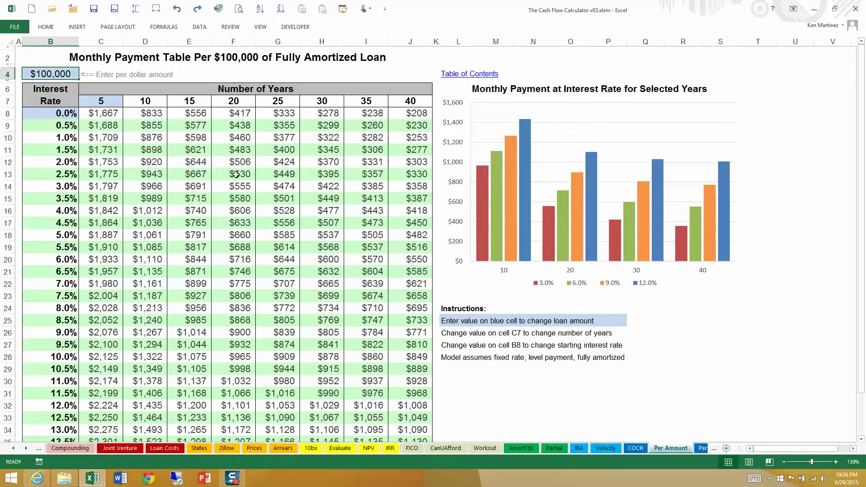
# Go back to the table of contents, open the Per Year worksheet and select the $100,000 loan's payment at 4.0% interest.
pyautogui.click(455, 75)
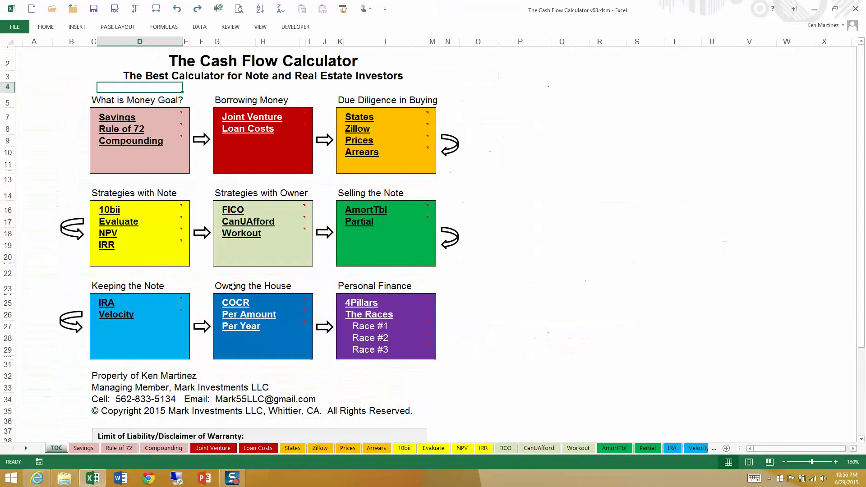
pyautogui.moveTo(238, 335)
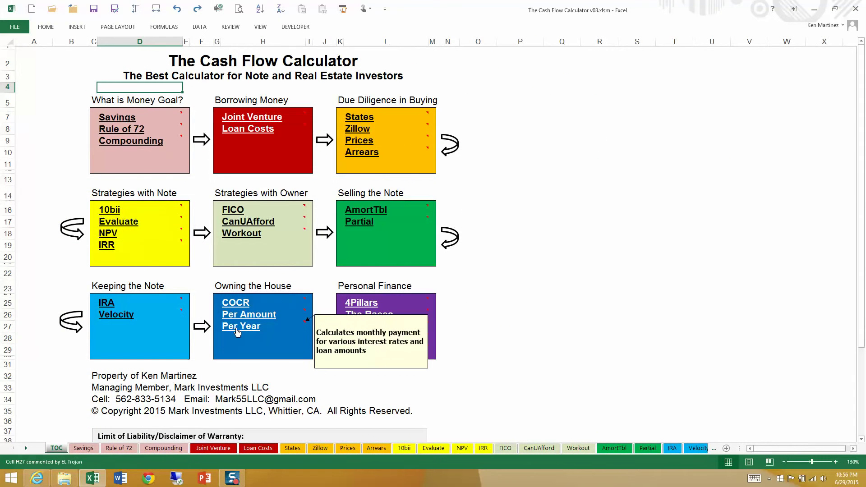
pyautogui.click(238, 335)
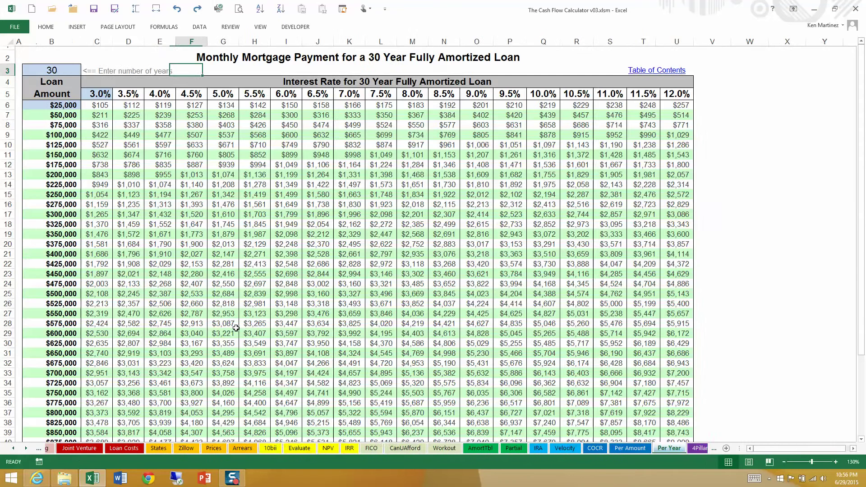
pyautogui.click(150, 131)
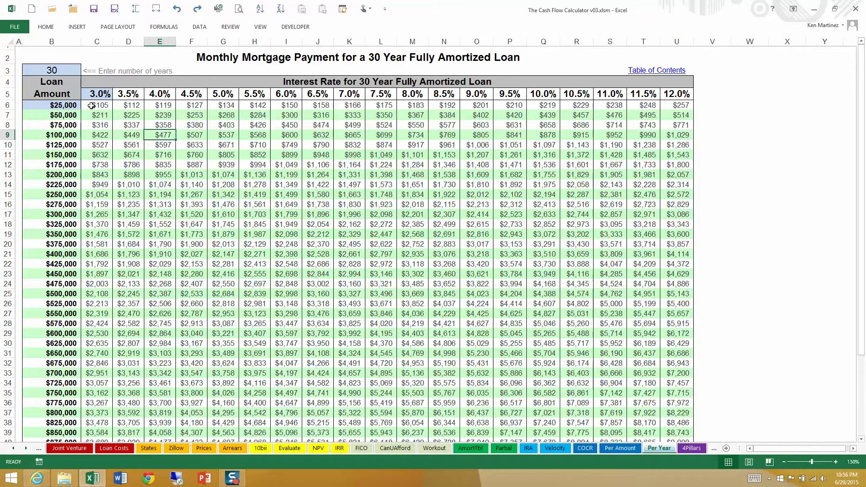
# Set the number of years of the mortgage payment table to 25 in cell B3.
pyautogui.click(51, 68)
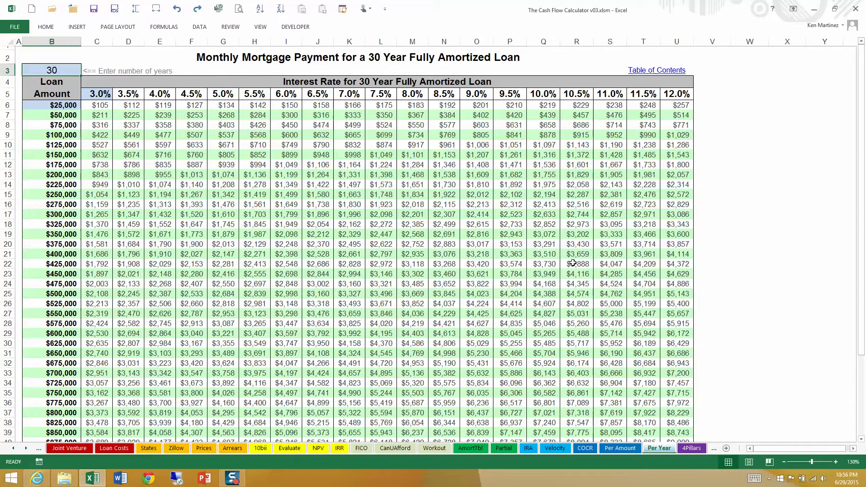
pyautogui.write('25')
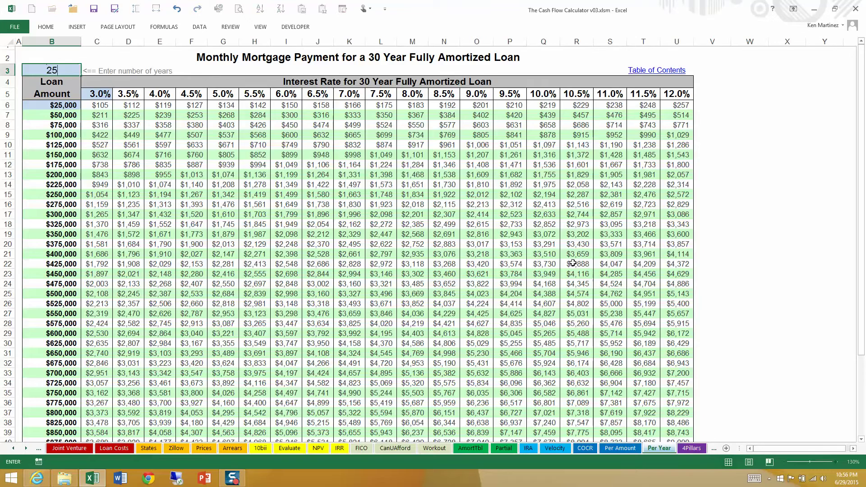
pyautogui.press('Return')
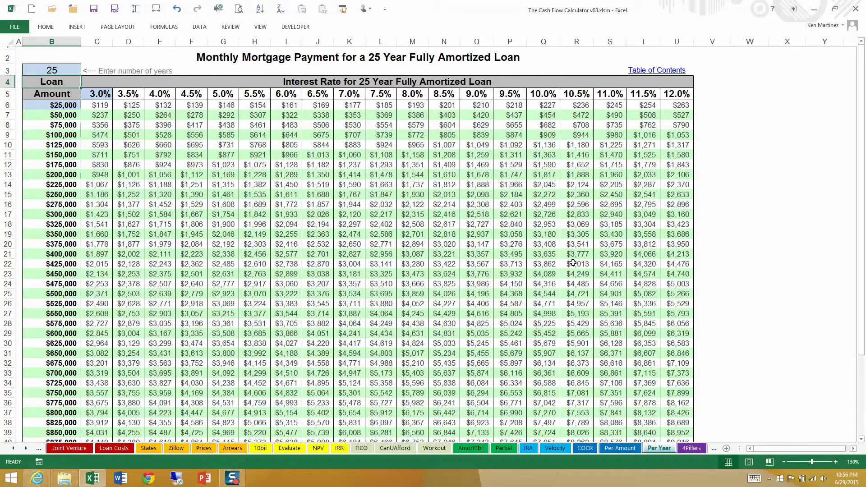
# Change the loan term in cell B3 to 15 years.
pyautogui.press('Up')
pyautogui.write('15')
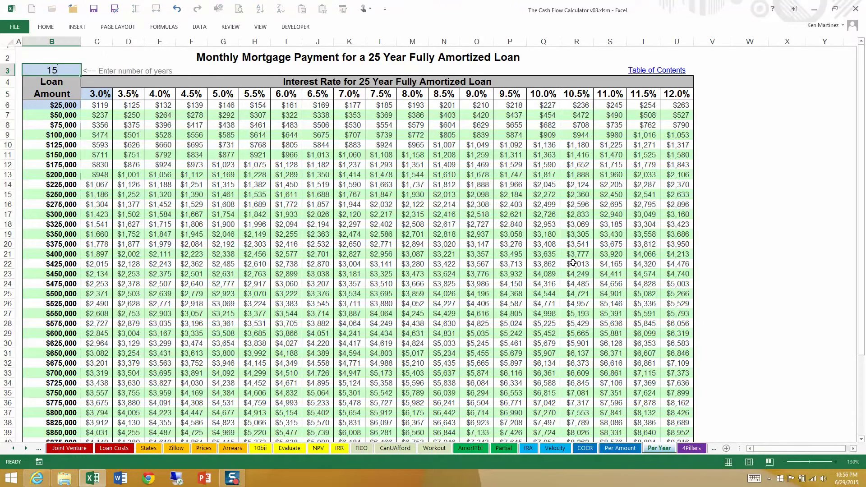
pyautogui.press('Return')
pyautogui.press('Up')
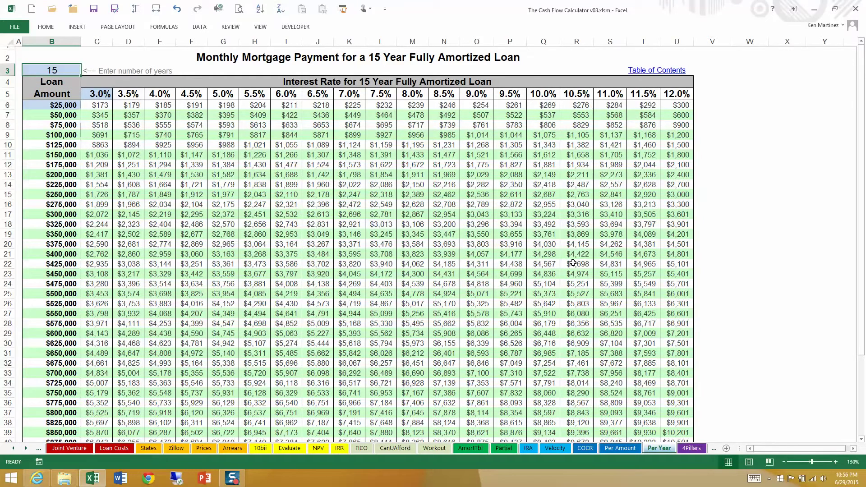
# Set the loan term in cell B3 to 30 years and return to the table of contents.
pyautogui.write('30')
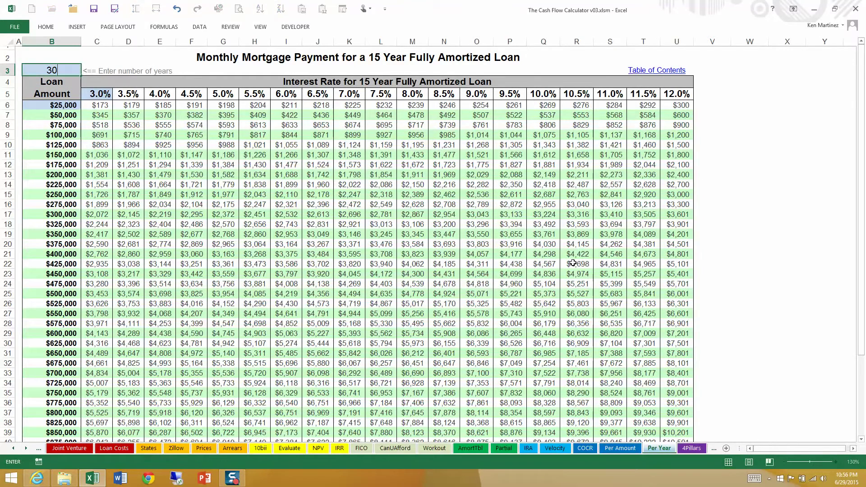
pyautogui.press('Return')
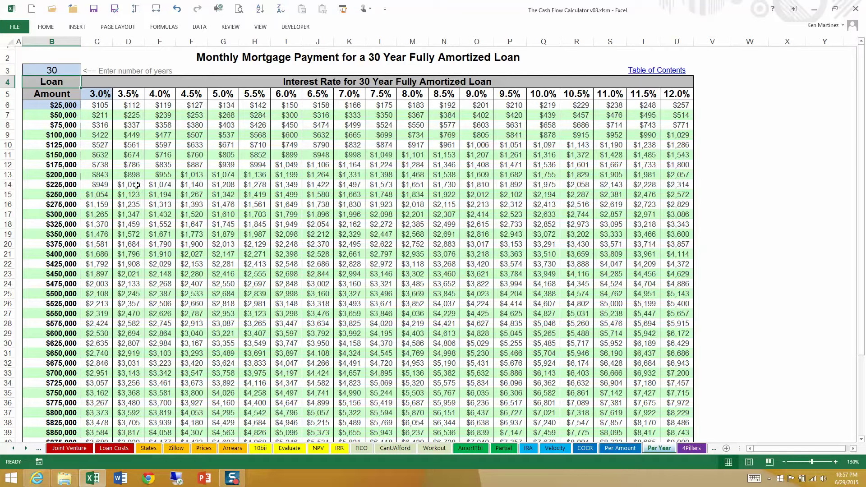
pyautogui.click(644, 71)
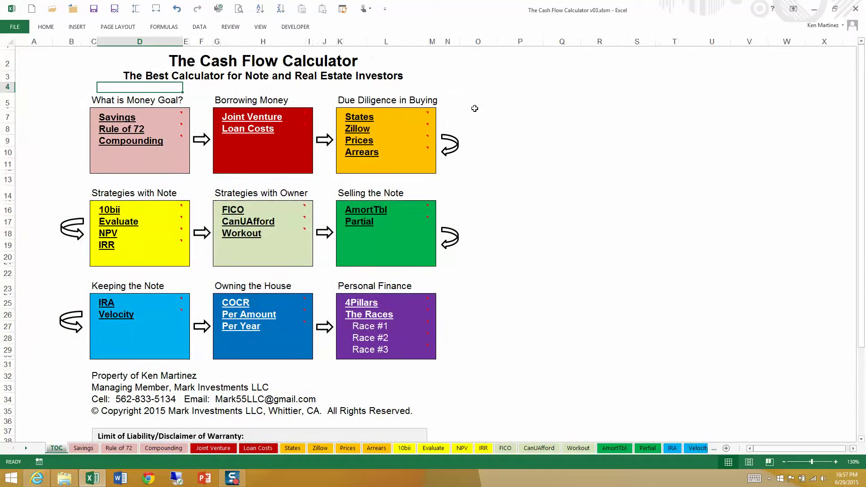